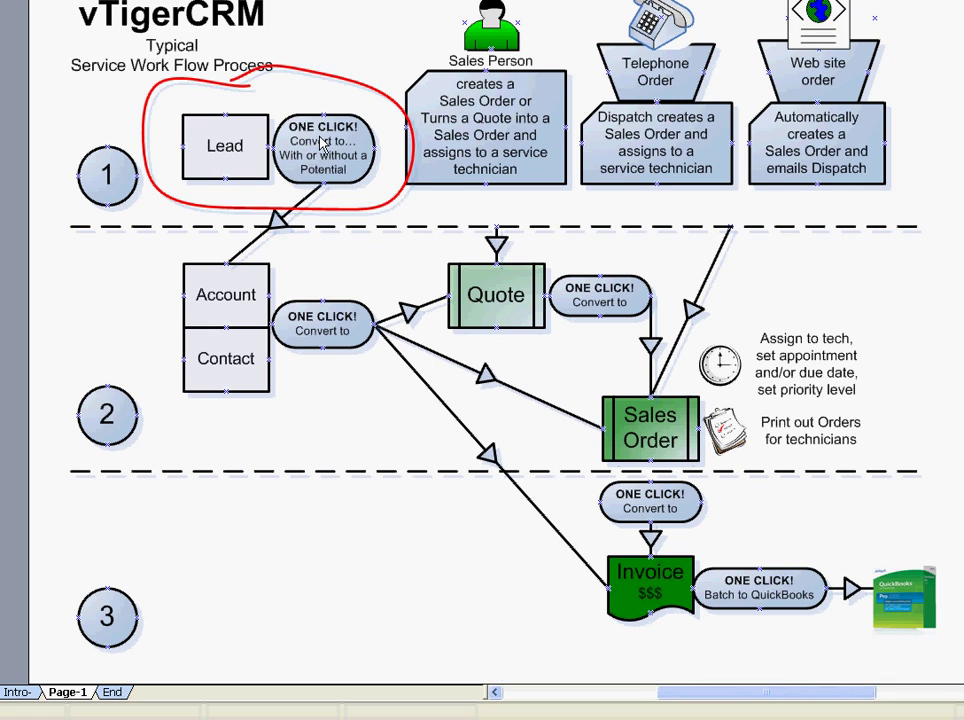
Go to My Home Page and open the Sales Leads list.
left_click(287, 106)
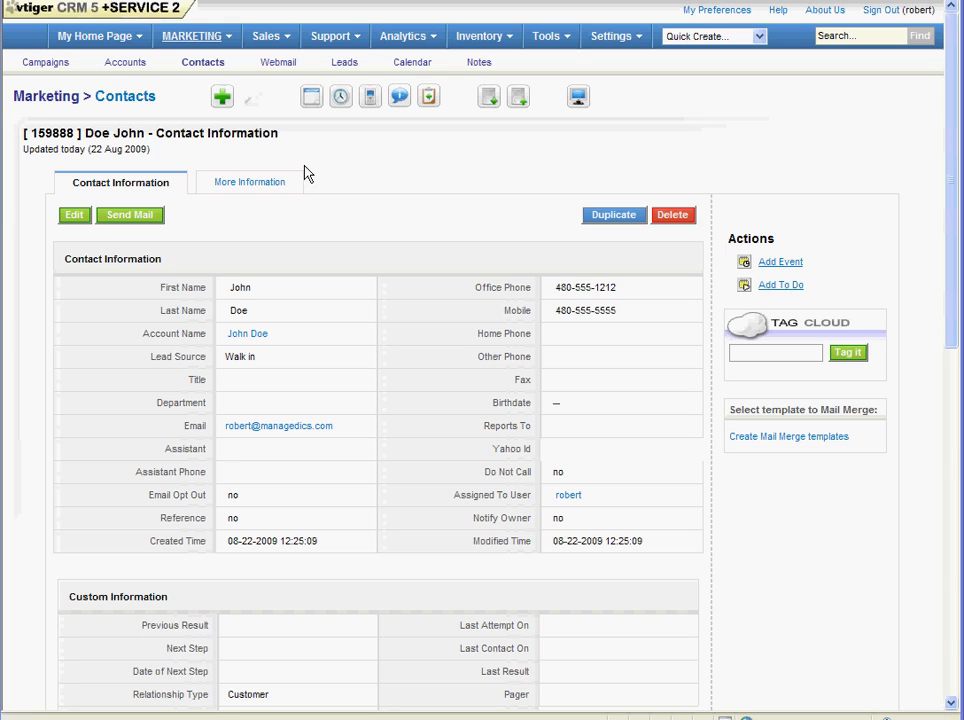
mouse_move(98, 36)
left_click(90, 46)
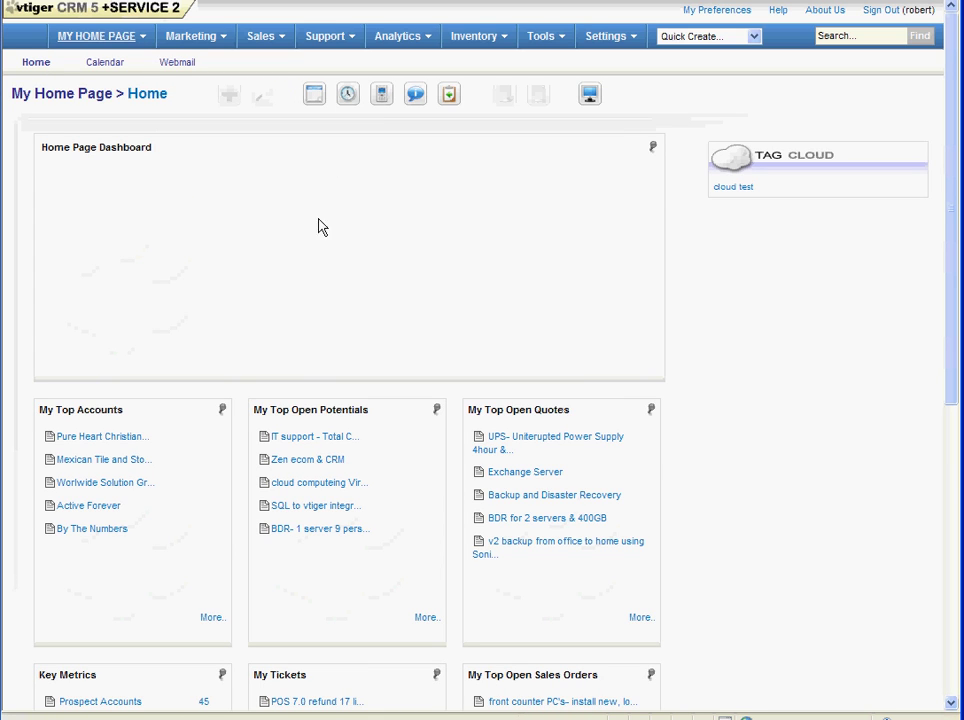
mouse_move(266, 36)
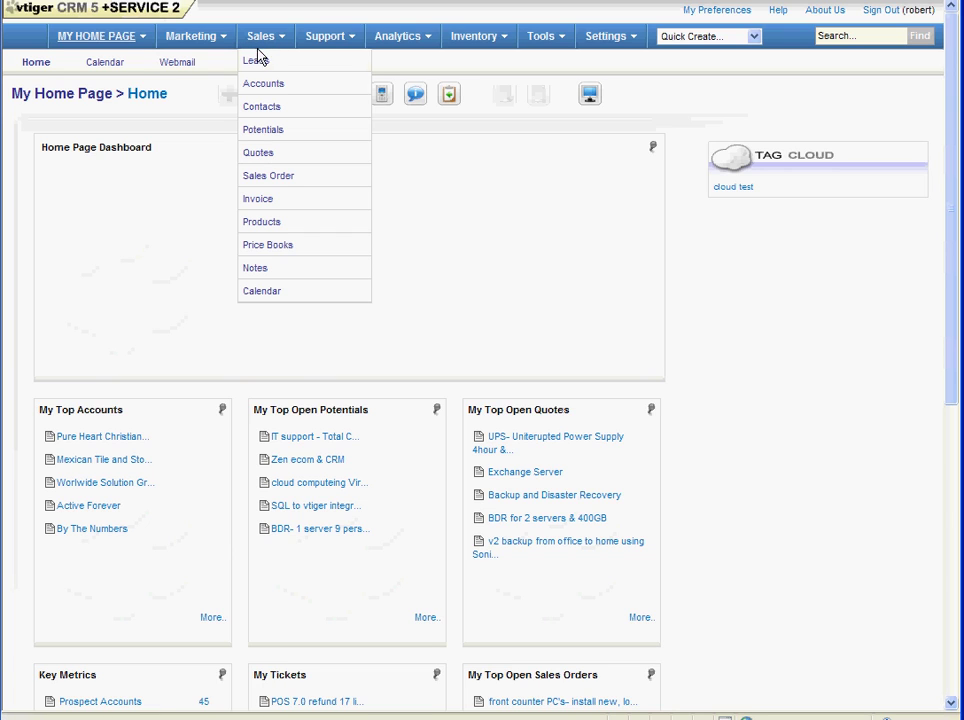
left_click(256, 62)
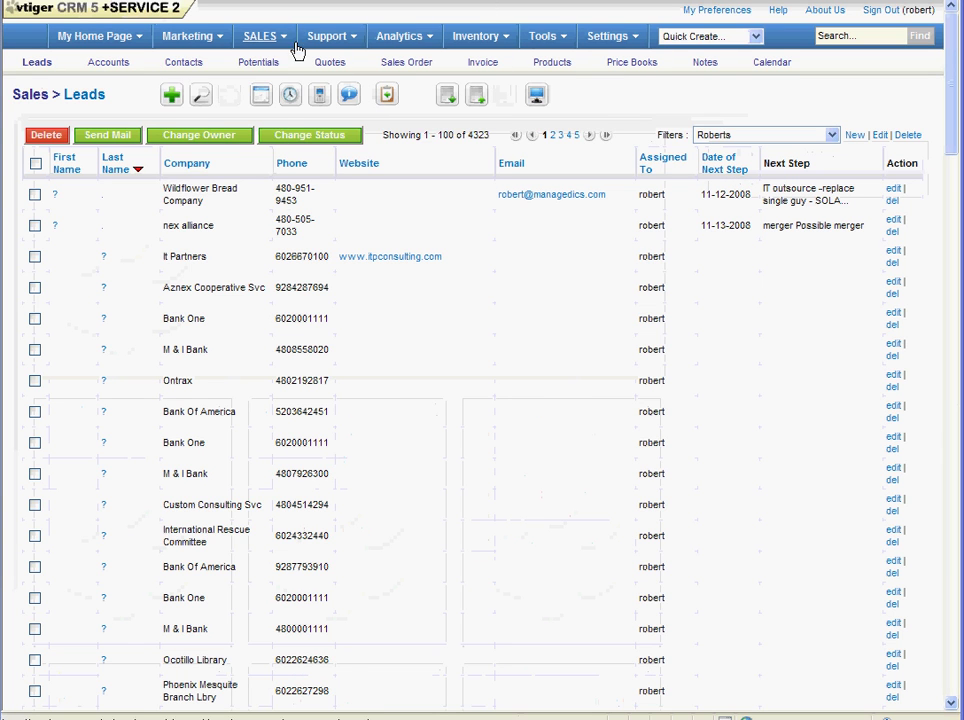
Start a new lead and fill in the lead's first and last name.
left_click(173, 100)
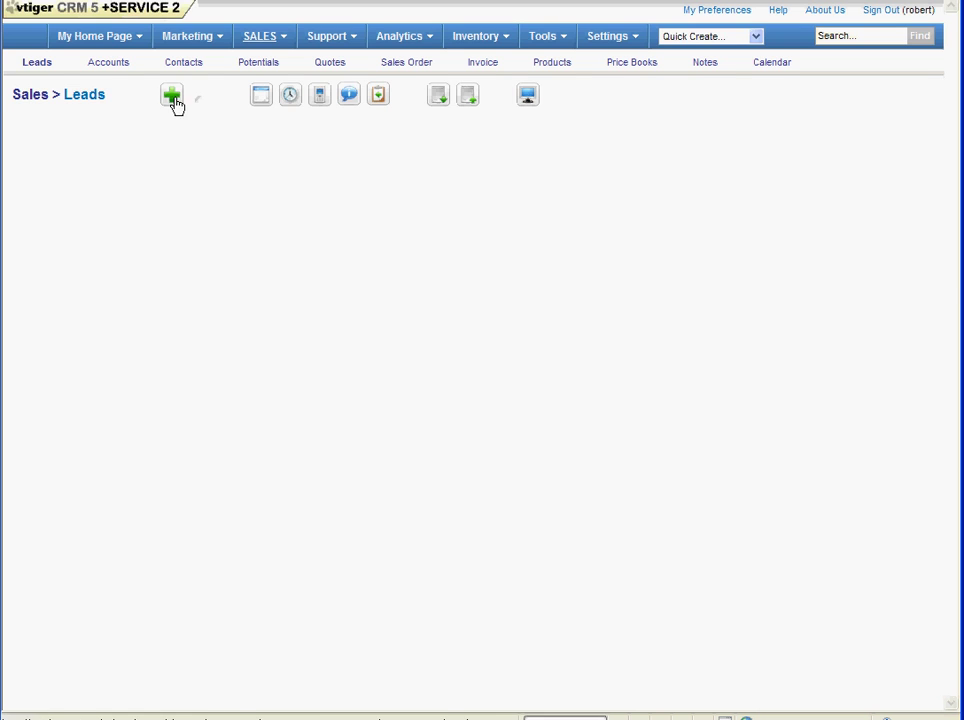
left_click(340, 285)
type("J")
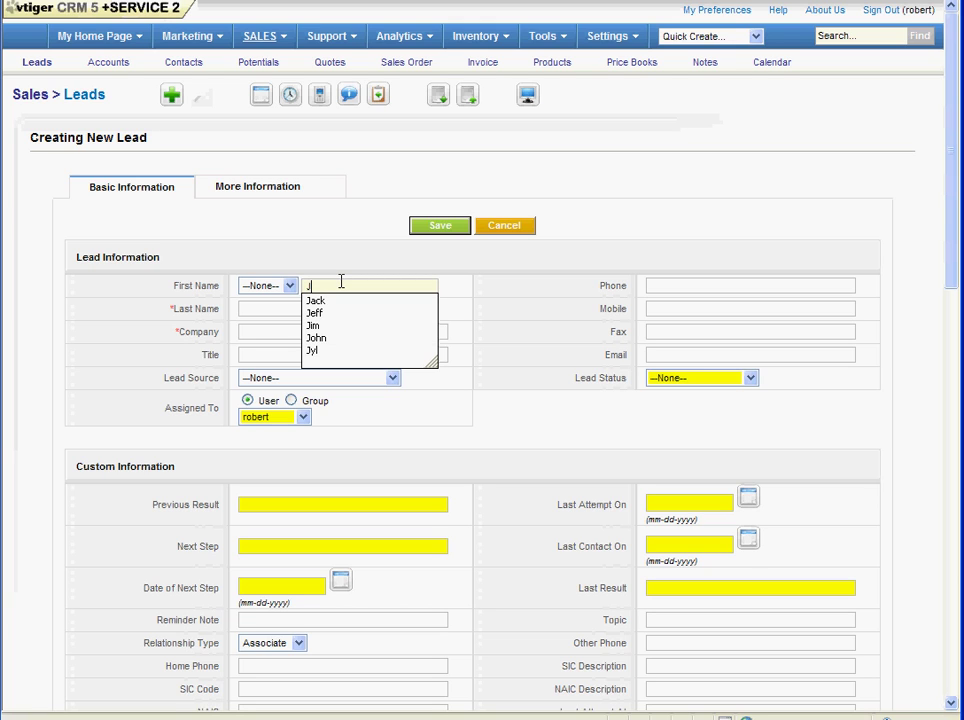
left_click(318, 339)
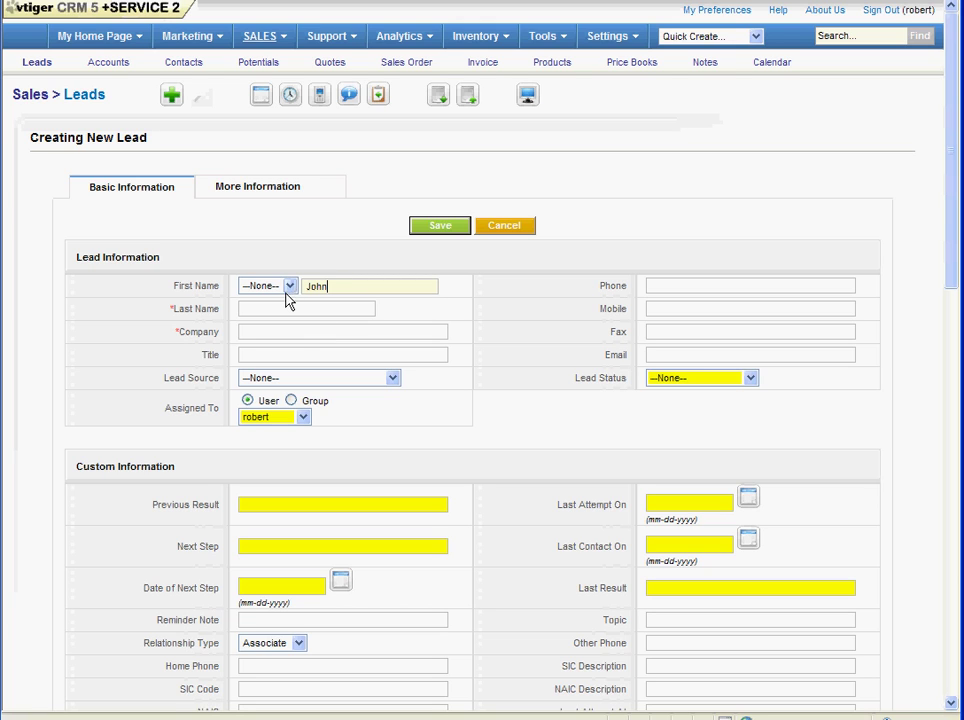
left_click(280, 307)
type("D")
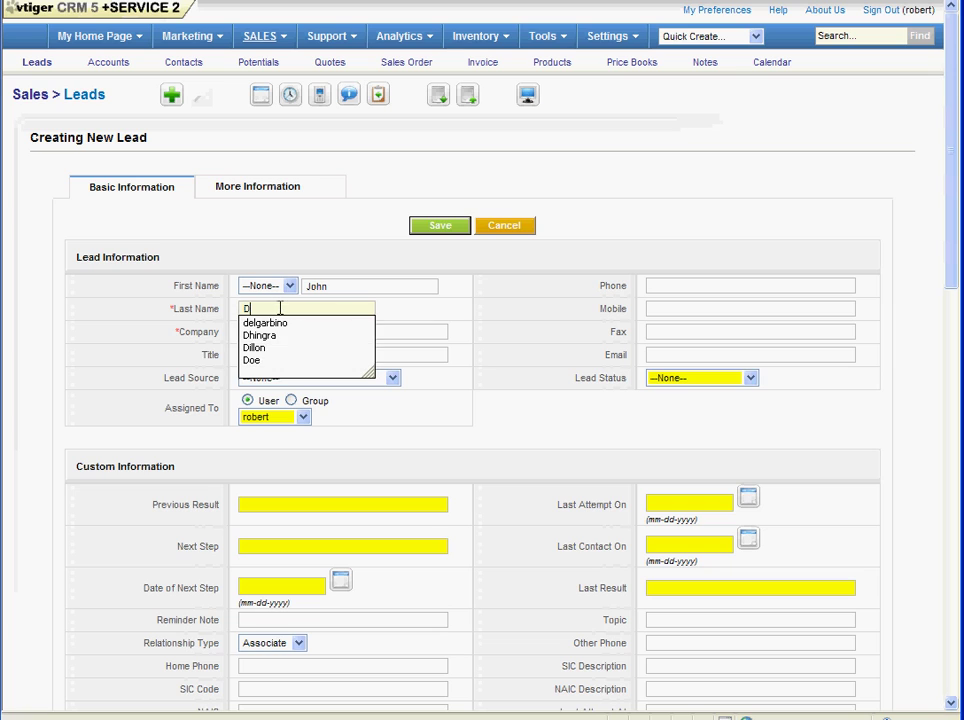
left_click(256, 360)
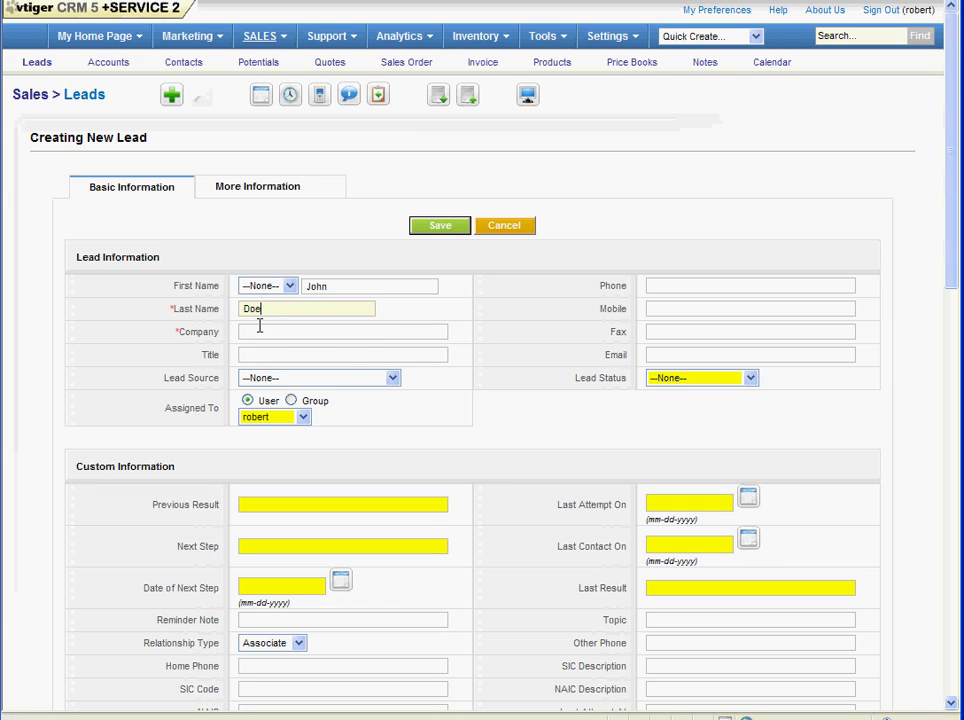
Enter the lead's full name as the company and set lead source to Web Site.
left_click(258, 330)
type("John Doe")
left_click(564, 232)
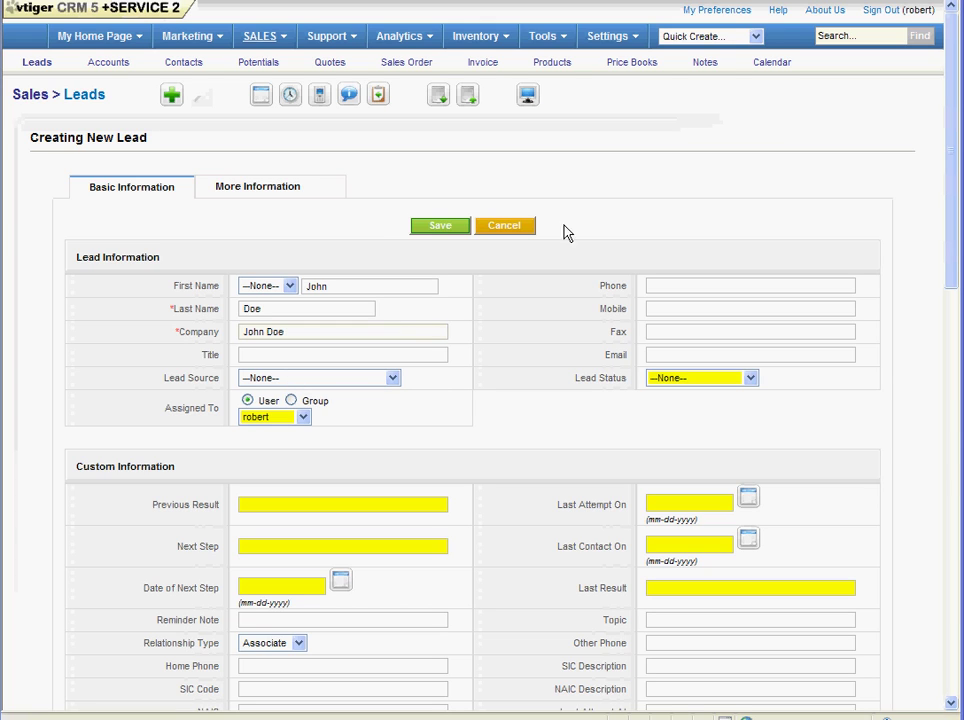
left_click(392, 378)
left_click(397, 333)
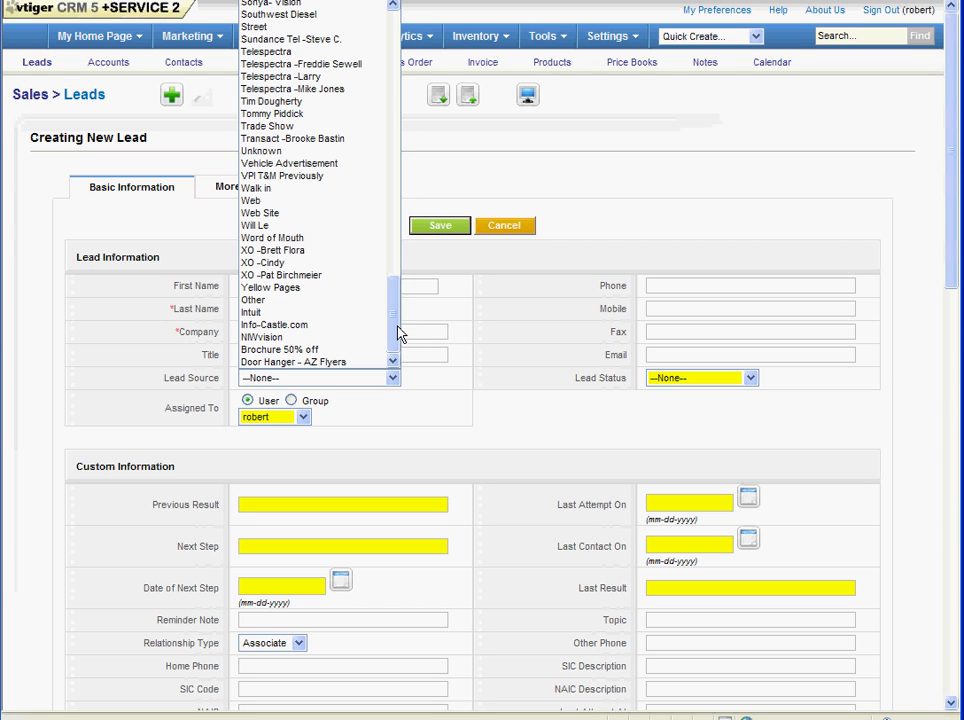
left_click(271, 214)
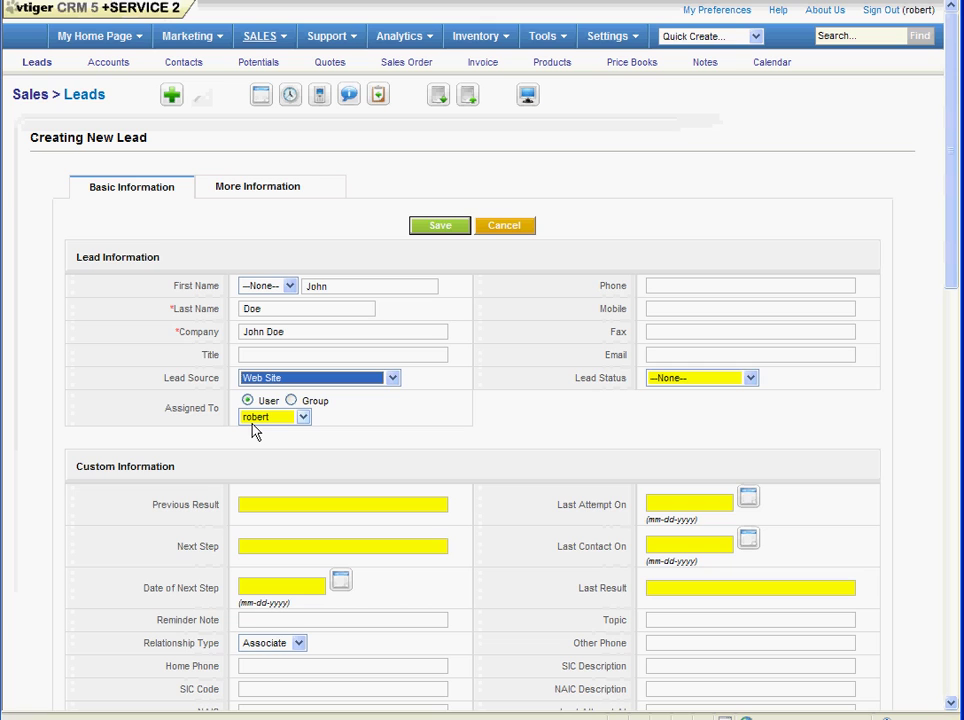
Fill in the phone and mobile numbers and set Relationship Type to Customer.
left_click(655, 285)
type("480")
left_click(679, 310)
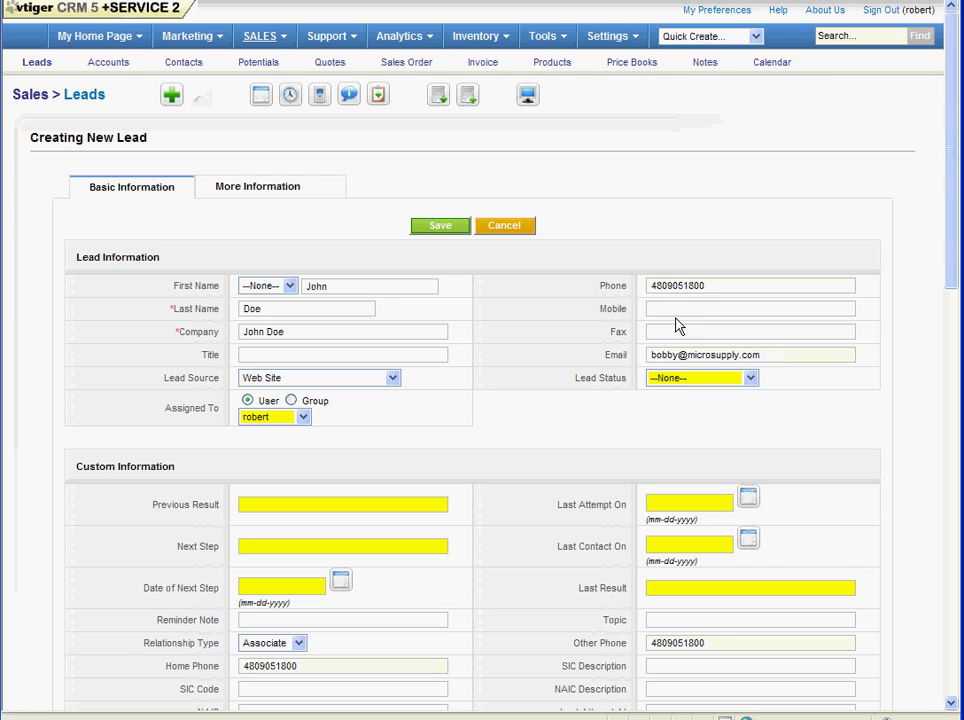
type("48")
left_click(689, 337)
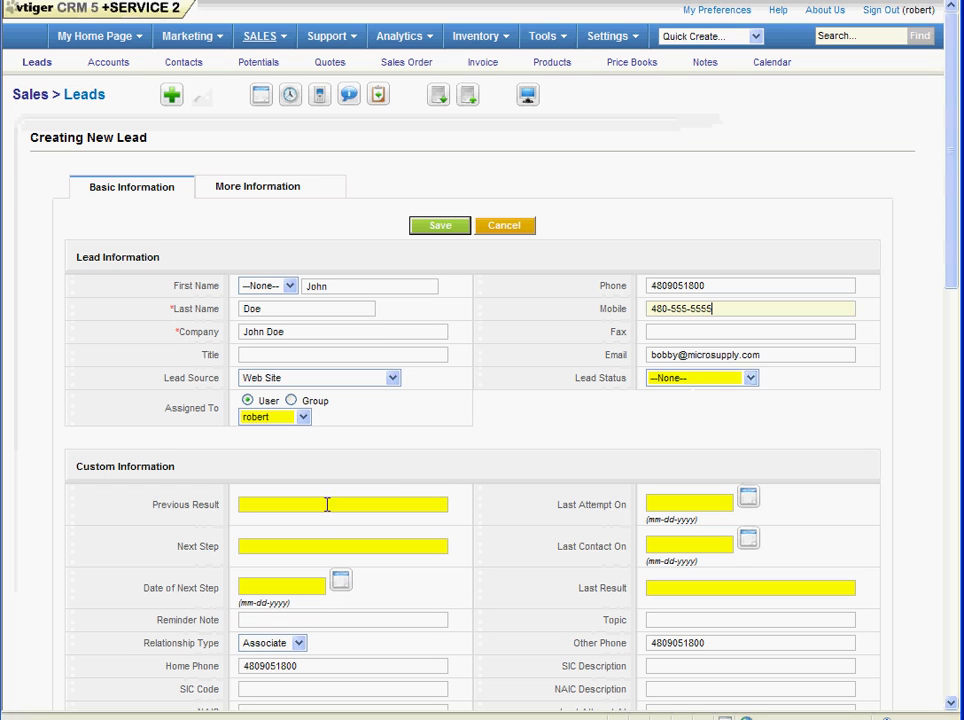
left_click(298, 646)
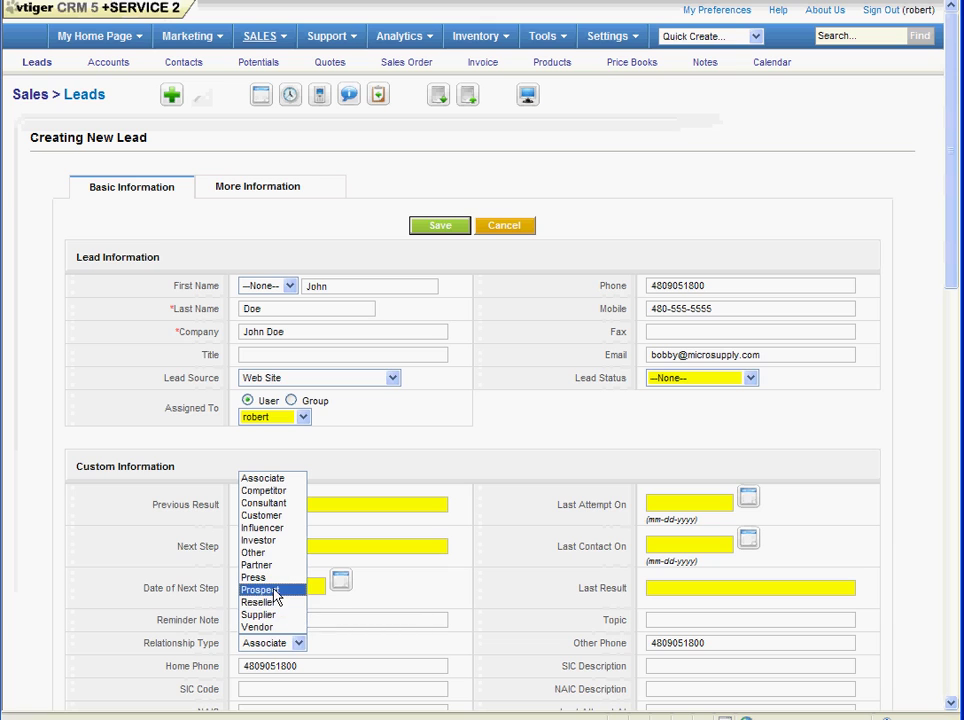
left_click(258, 516)
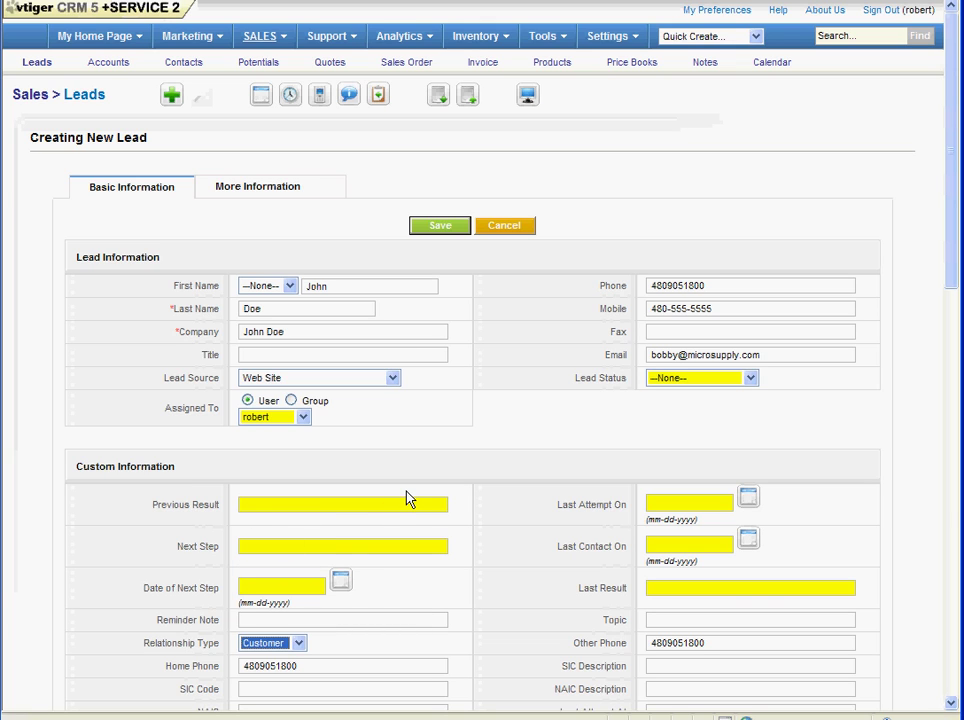
Enter the lead's street address, check postal code, city and state, and save the lead.
scroll(409, 501, "down", 3)
scroll(400, 499, "down", 9)
scroll(387, 452, "down", 1)
left_click(262, 337)
type("123 Mian")
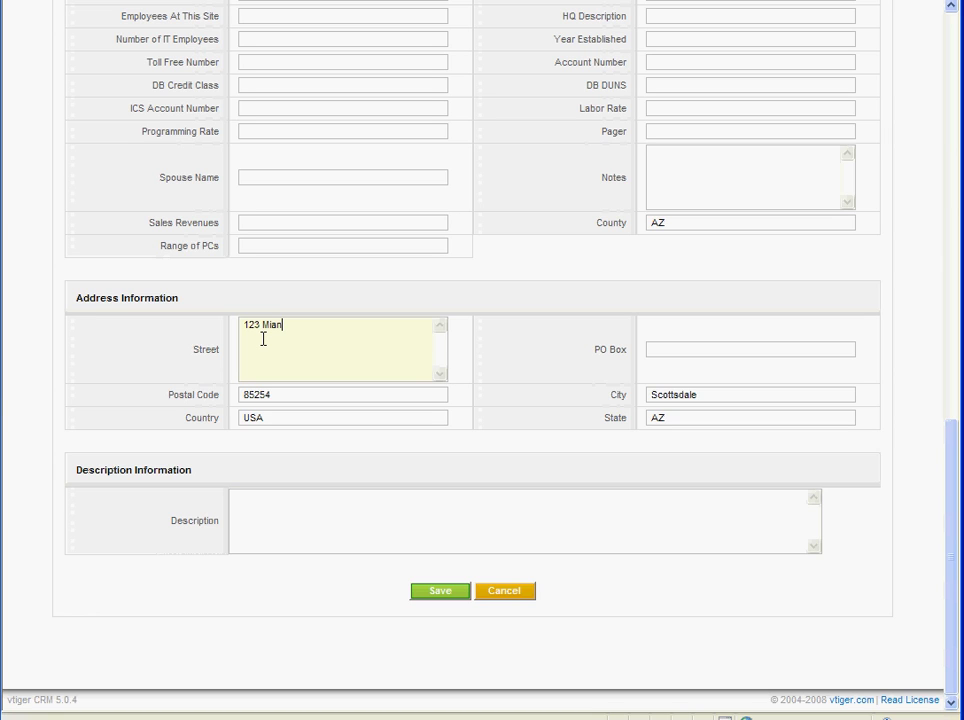
type("e")
type("w")
left_click(271, 395)
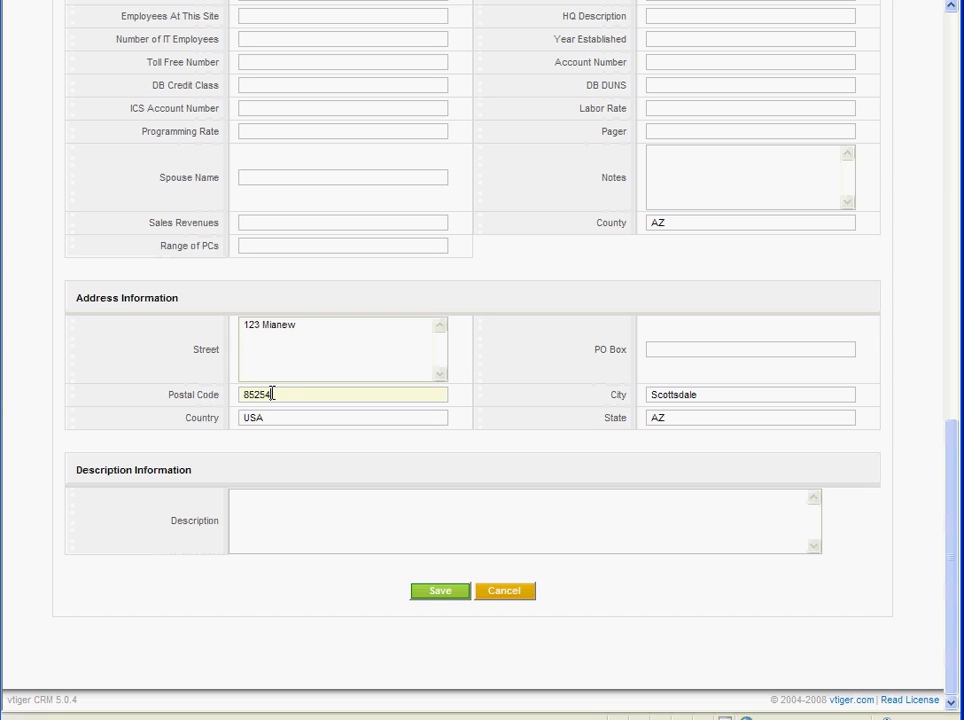
double_click(717, 395)
double_click(676, 417)
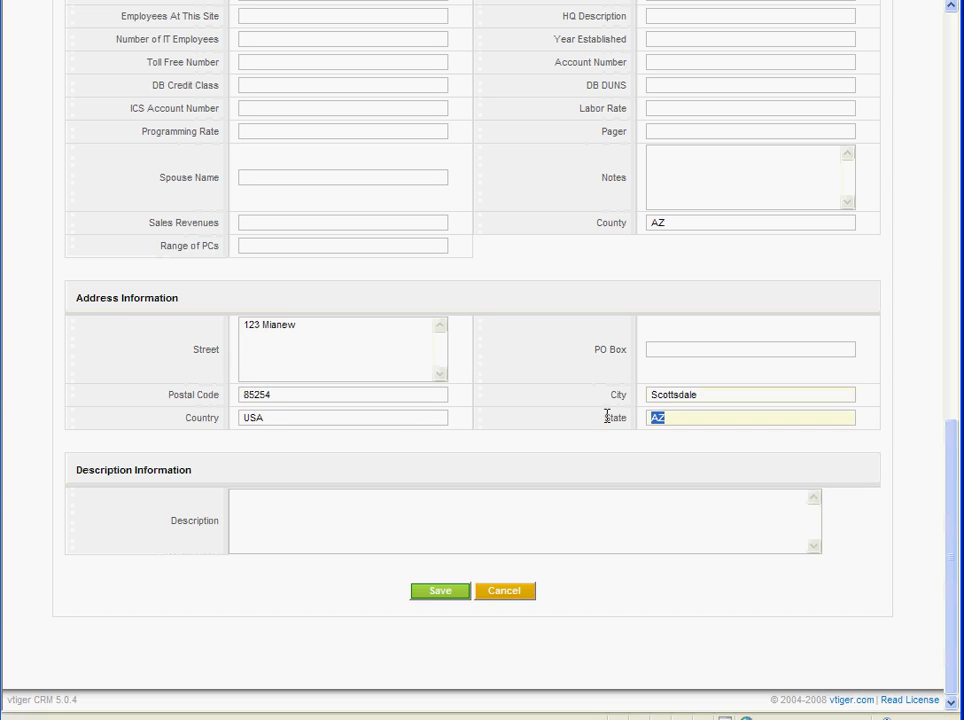
left_click(440, 592)
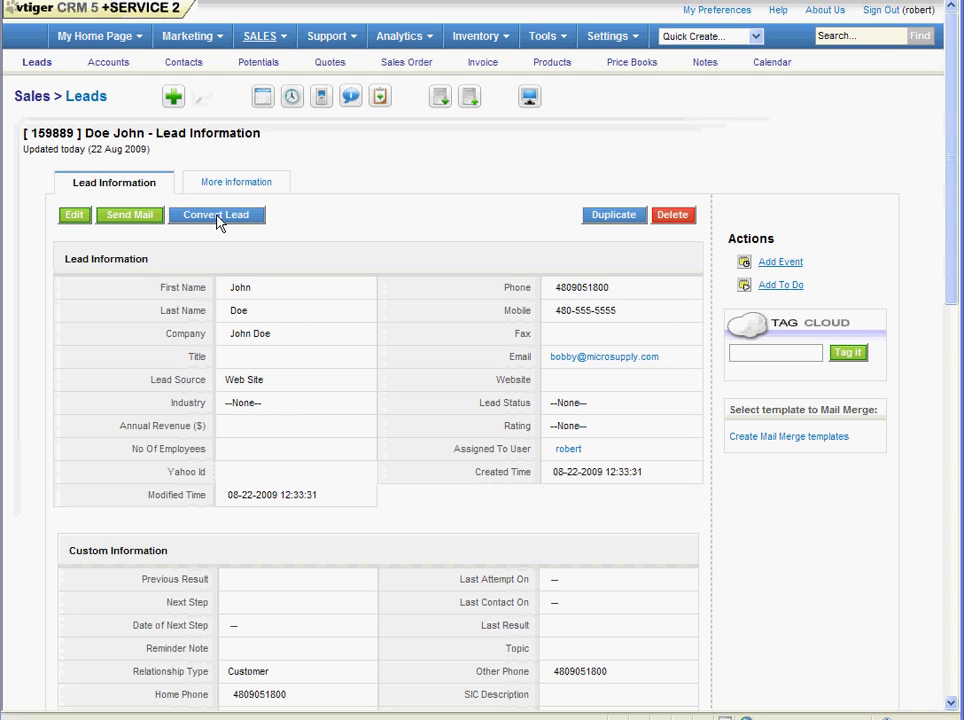
Convert the lead into an account with 'Do not create a New Potential upon Conversion' ticked.
left_click(218, 216)
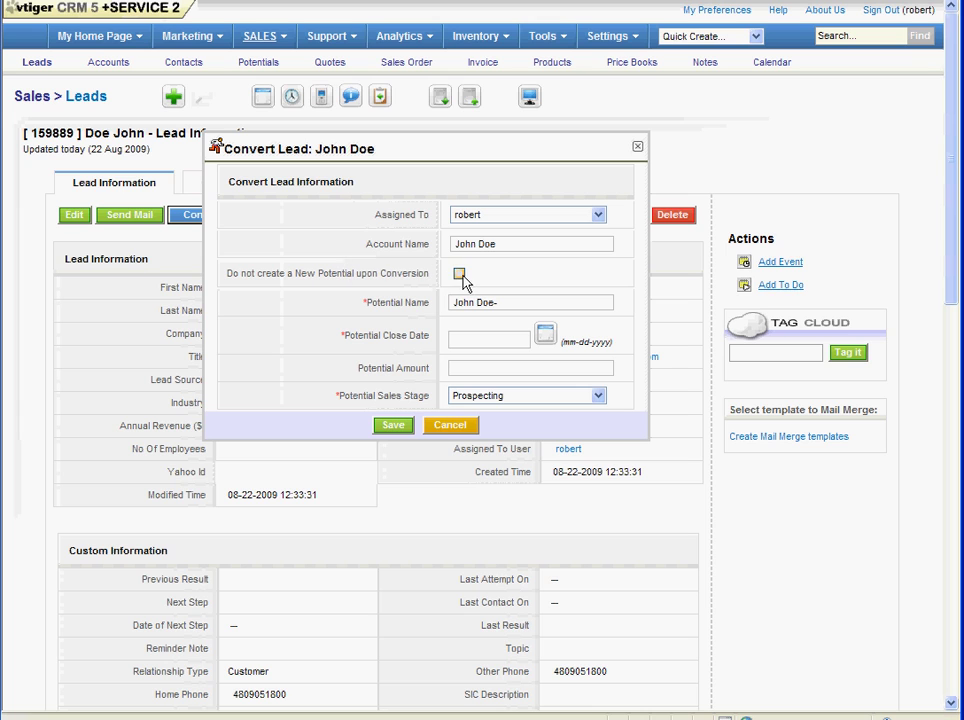
left_click_drag(356, 273, 211, 280)
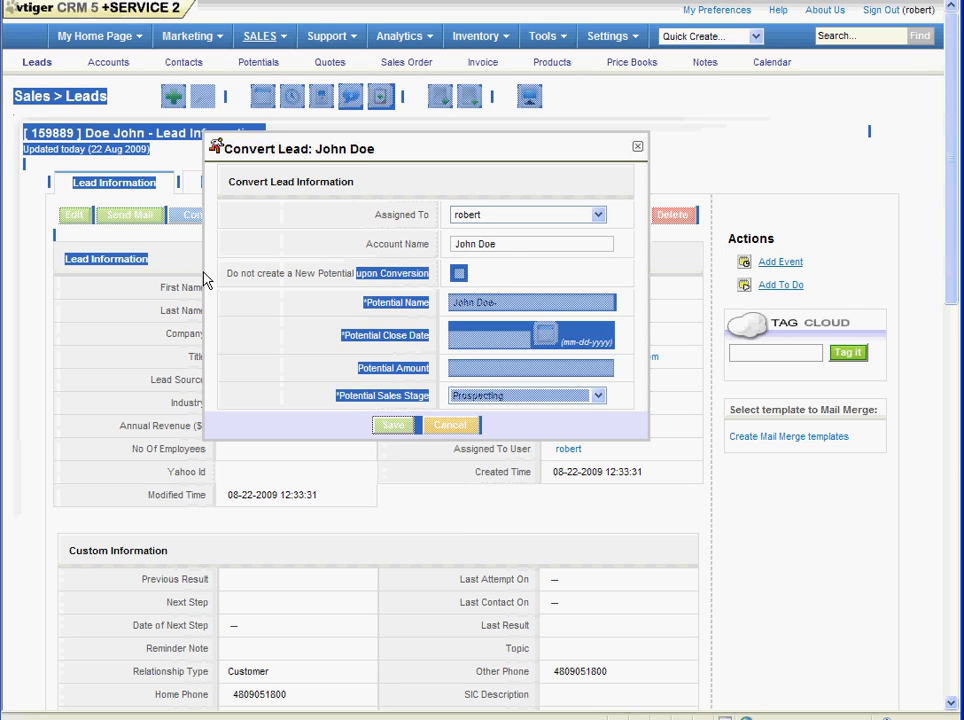
left_click(333, 272)
left_click_drag(428, 273, 318, 276)
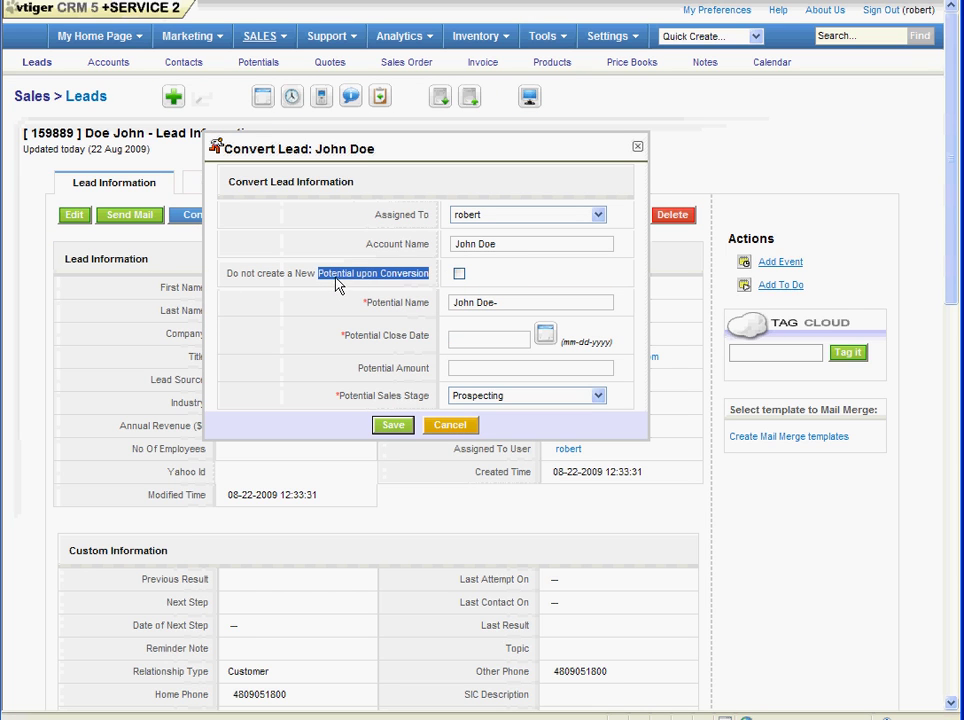
left_click(459, 274)
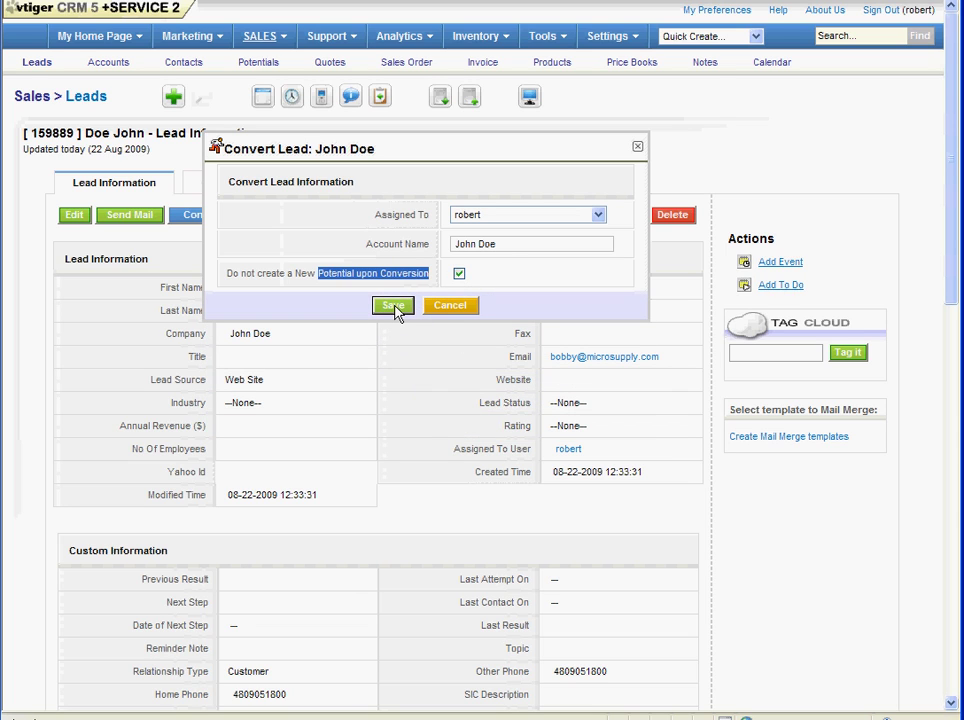
left_click(396, 314)
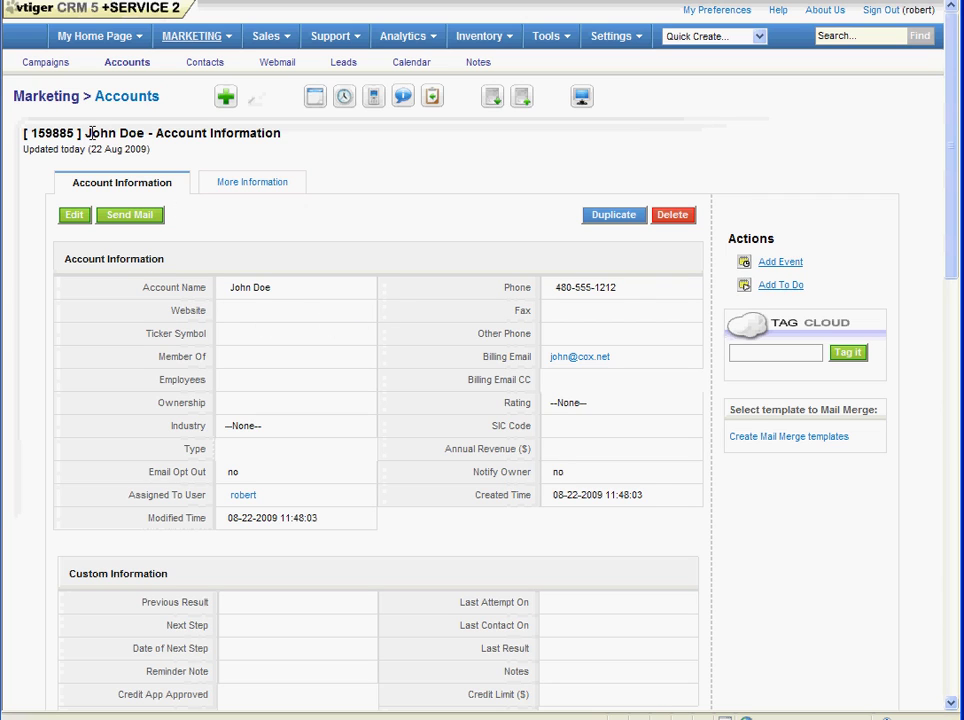
Review the new account record's title and carried-over account name.
left_click_drag(86, 133, 232, 132)
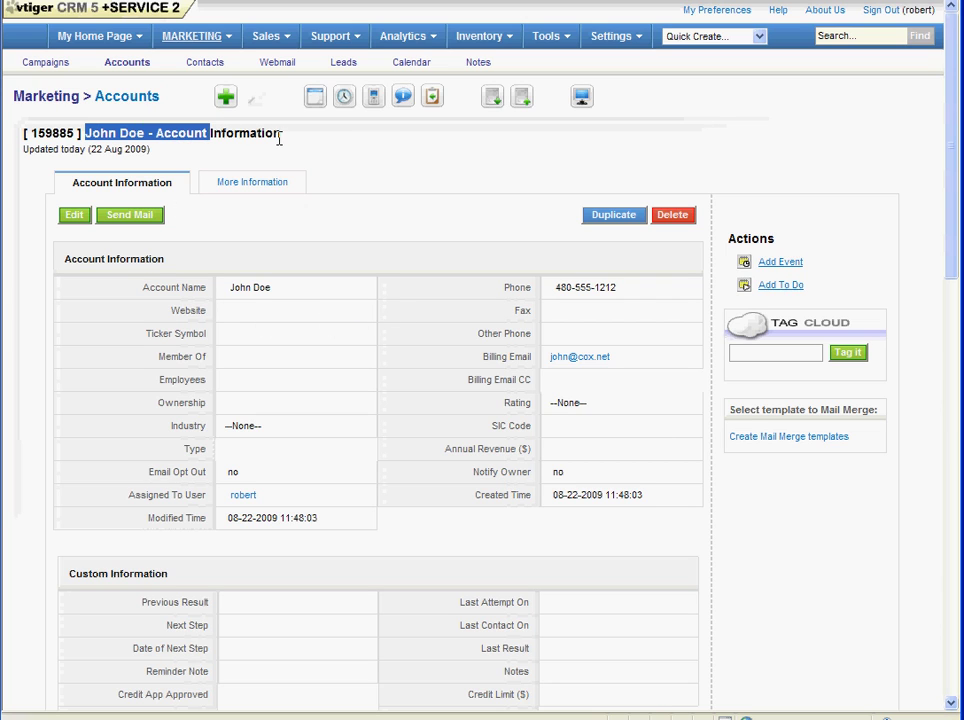
mouse_move(295, 287)
left_click_drag(272, 289, 229, 289)
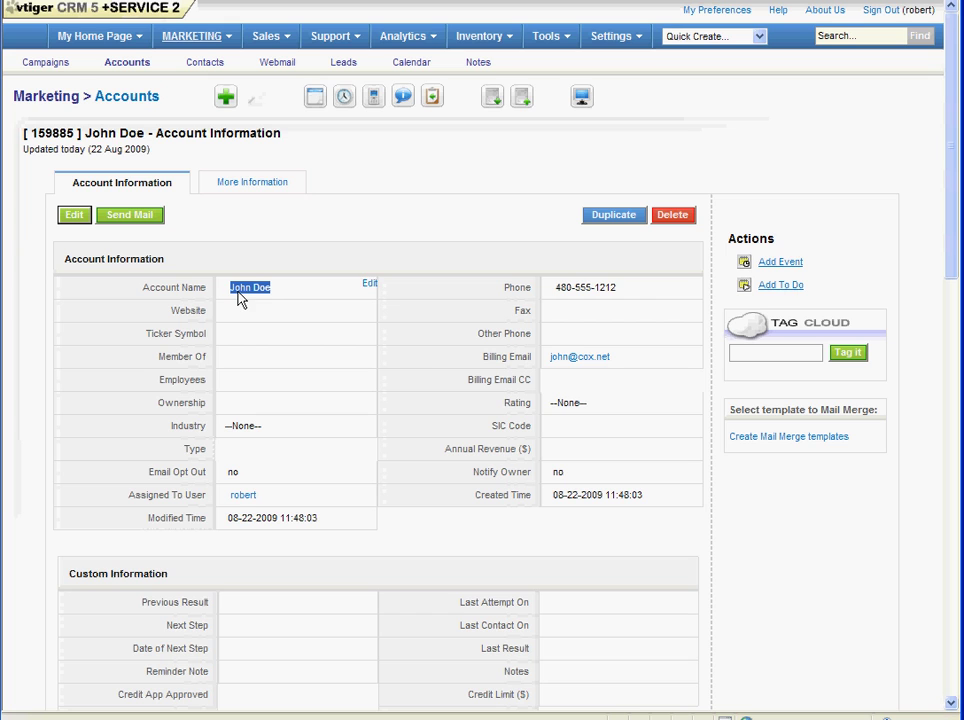